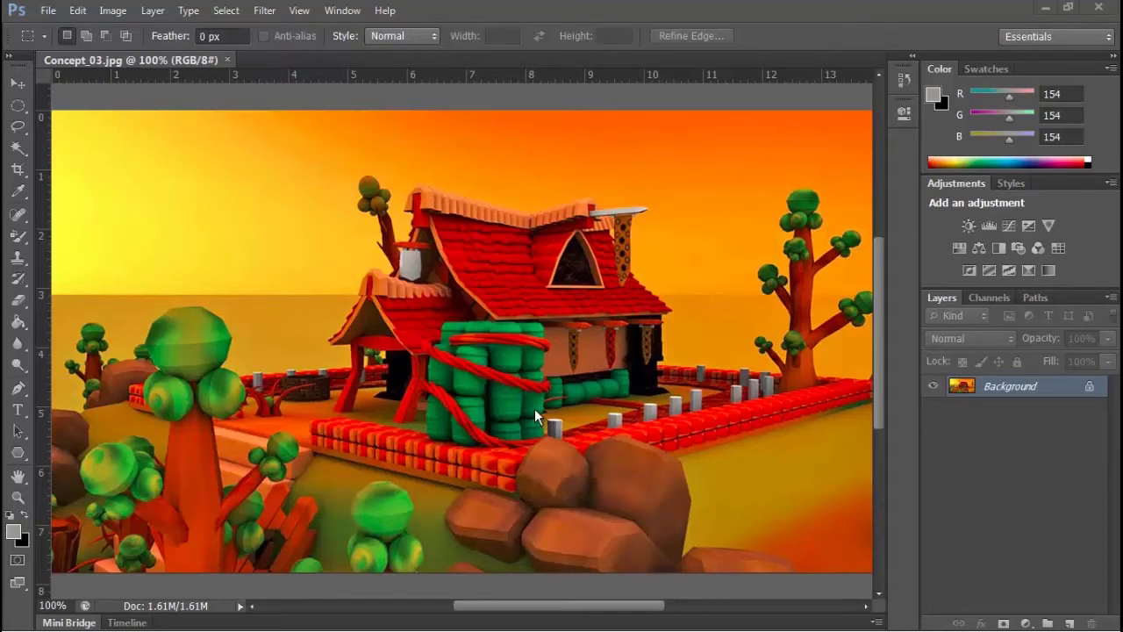
Step: Convert the colour house render to Grayscale, discarding its colour information
click(108, 13)
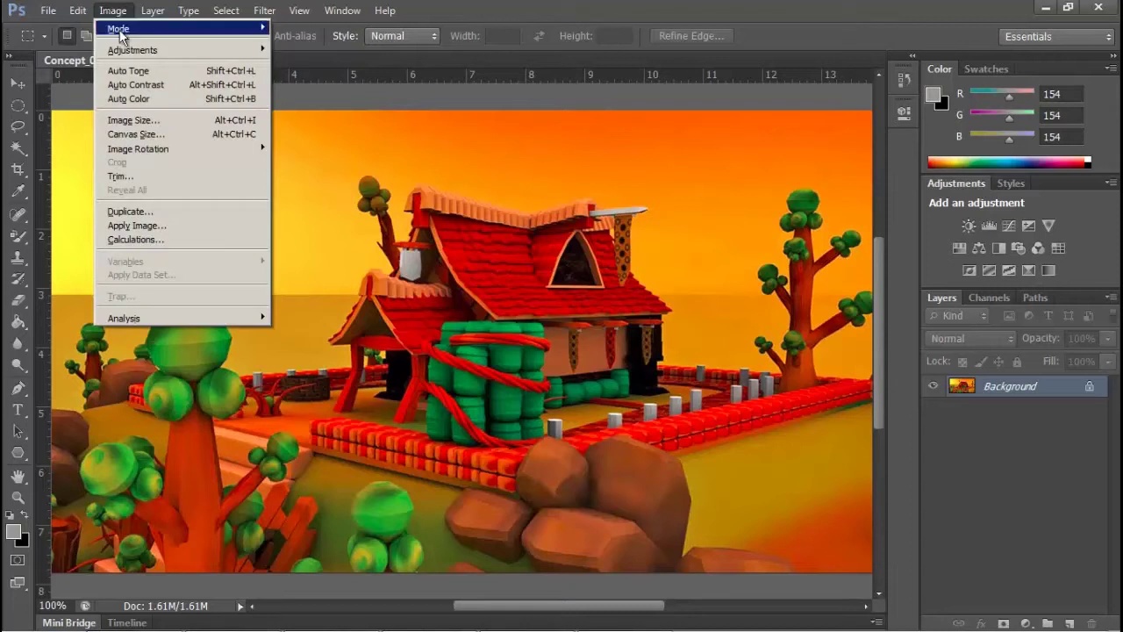
mouse_move(140, 28)
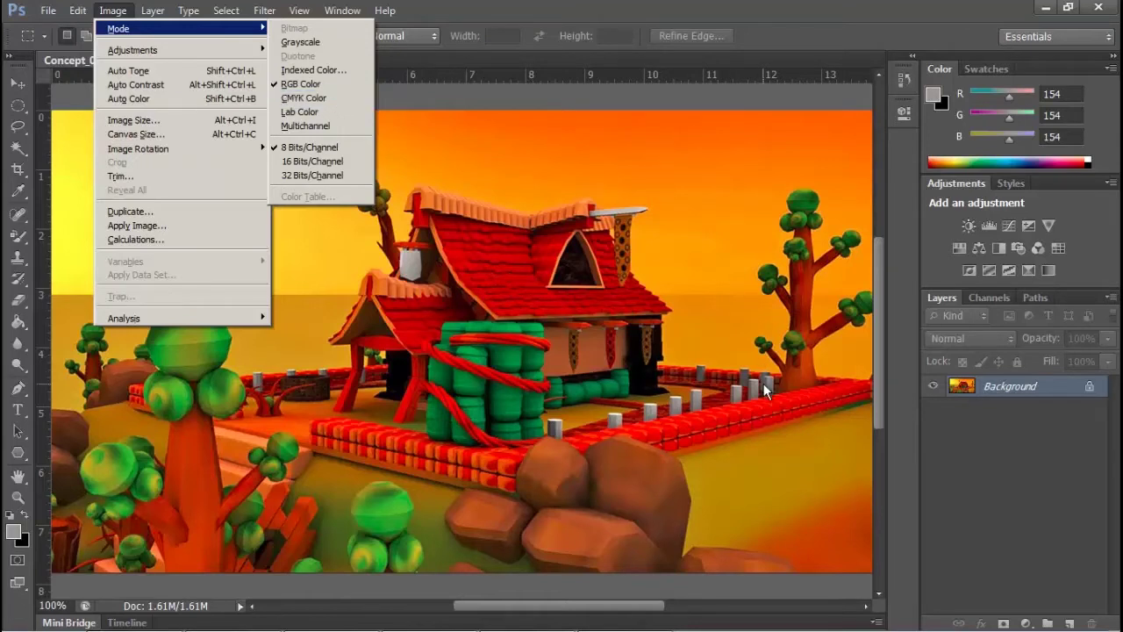
click(318, 45)
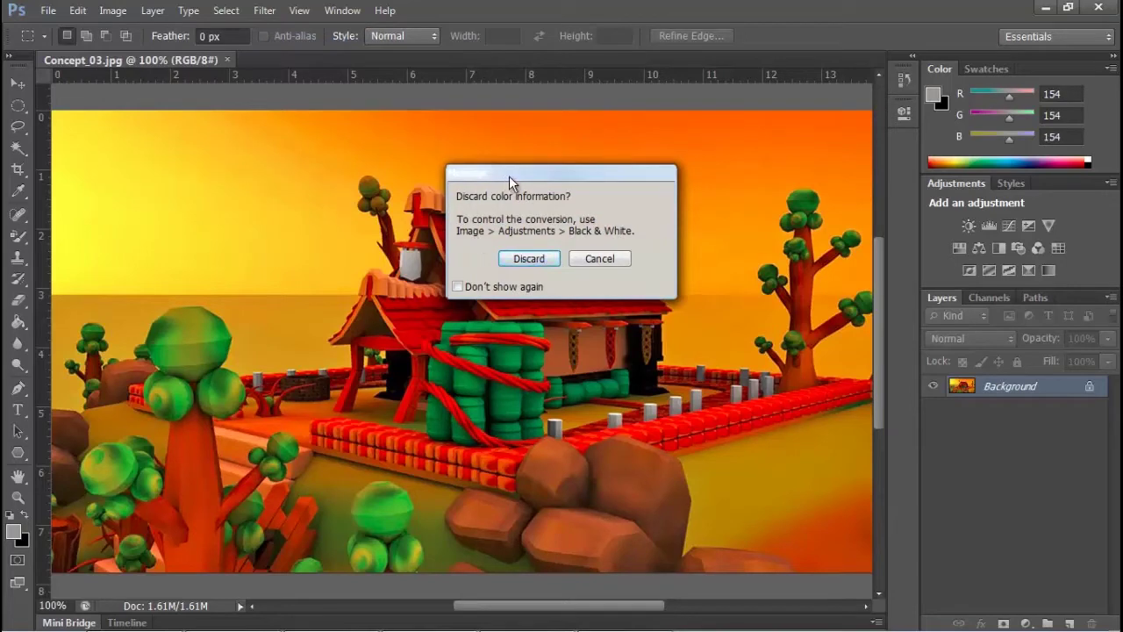
drag(507, 175, 482, 268)
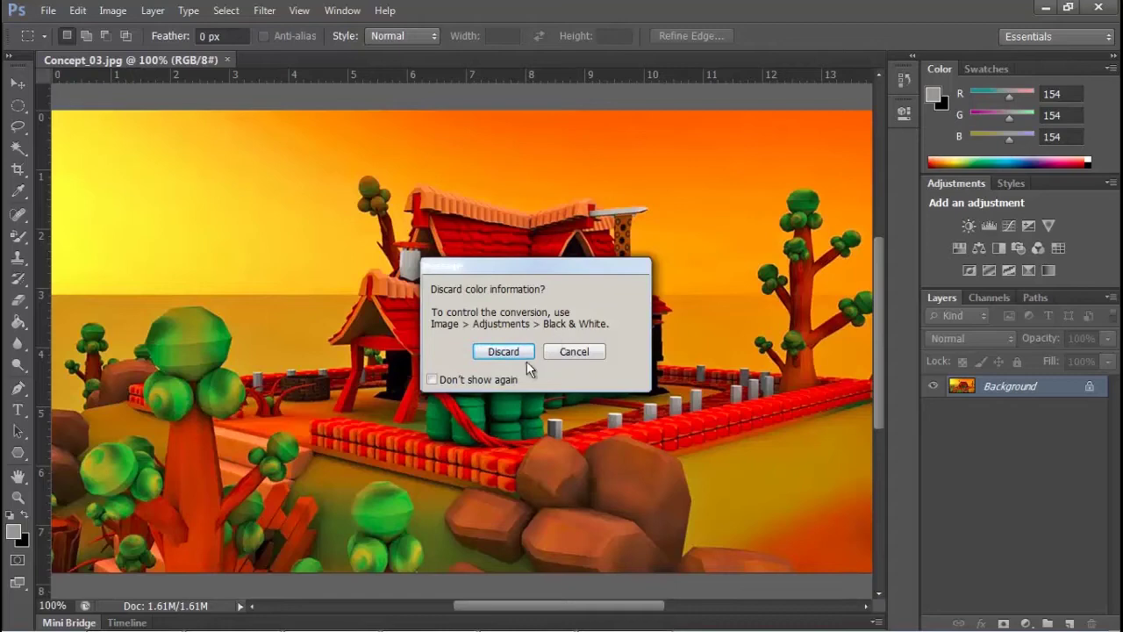
click(506, 352)
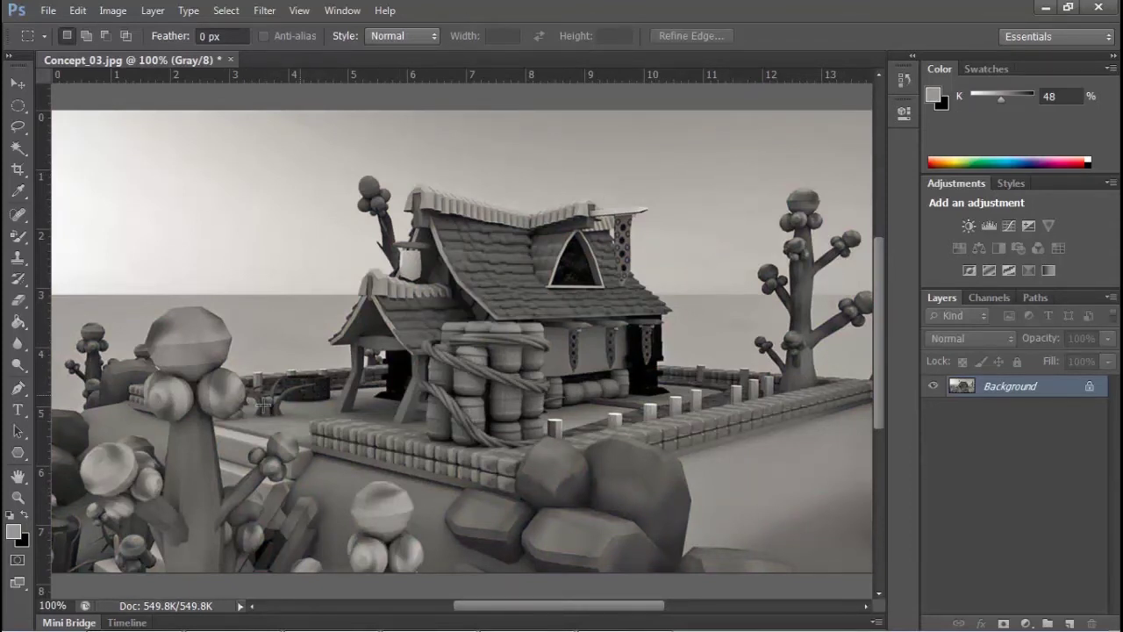
Step: Convert the grayscale render to Bitmap at 72 pixels/inch using Pattern Dither
click(112, 10)
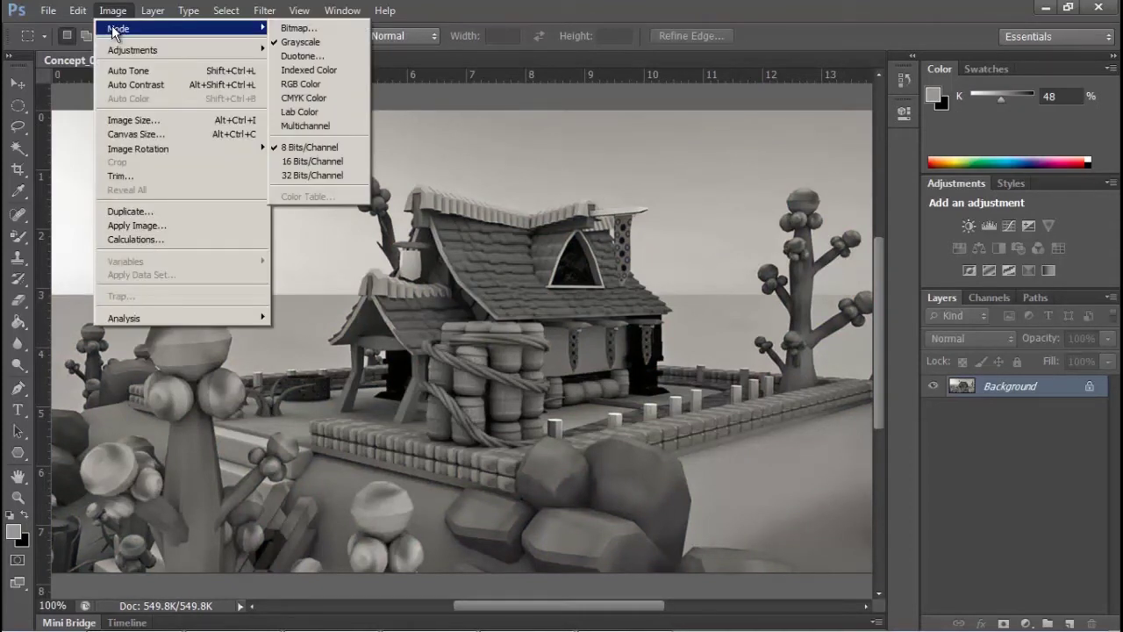
click(296, 29)
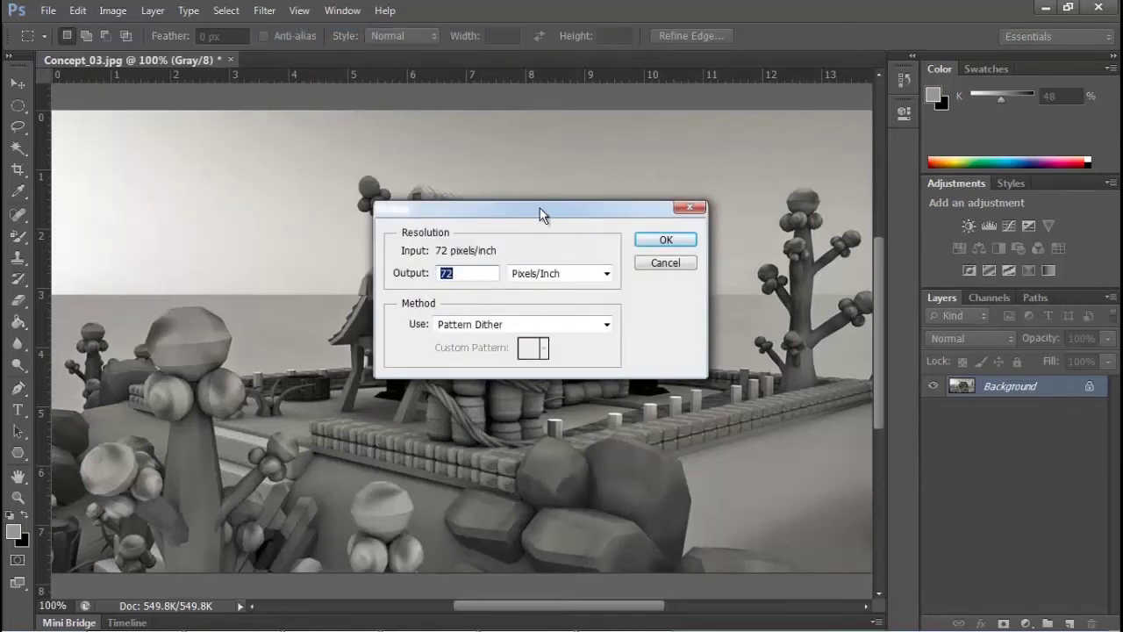
drag(540, 215, 444, 220)
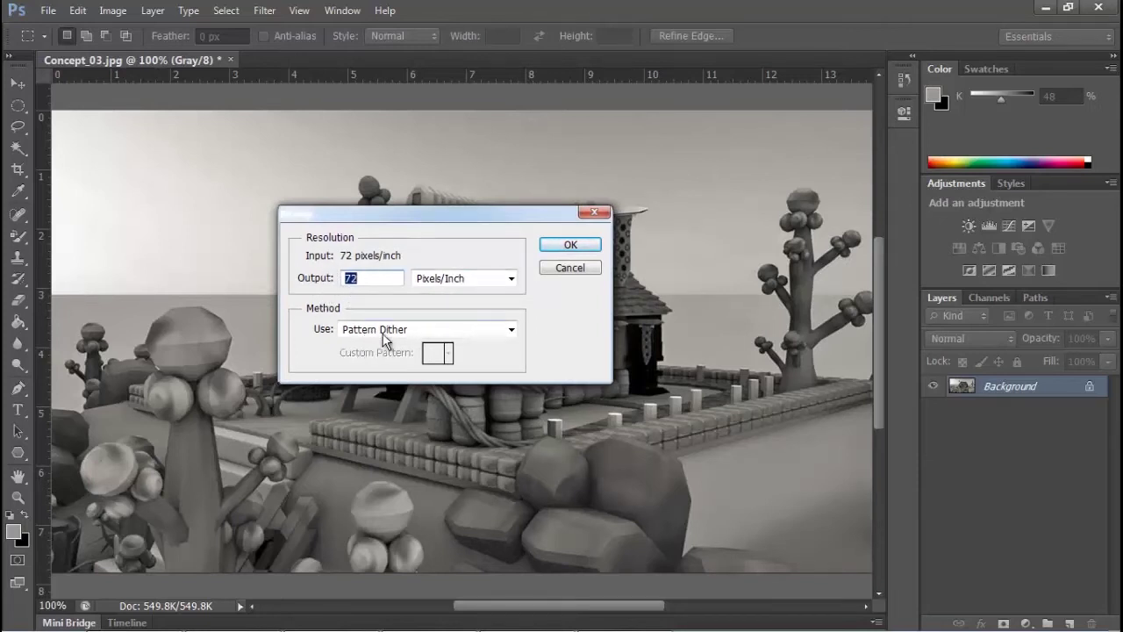
click(569, 248)
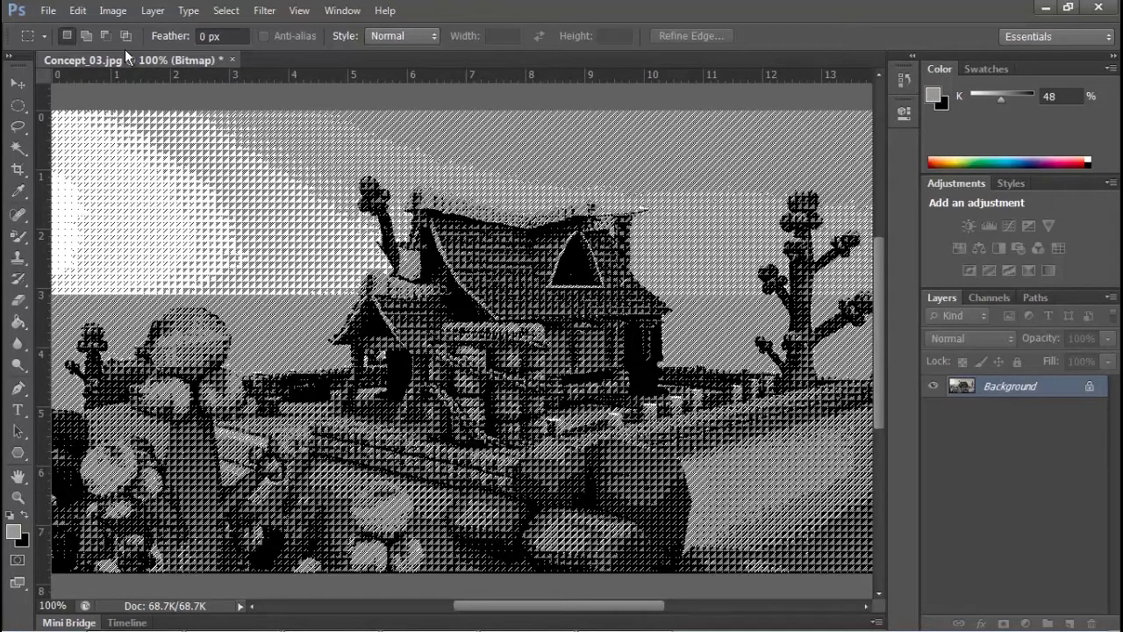
Step: Revert to the original colour render and reconvert it to Grayscale, discarding colour
key(ctrl+z)
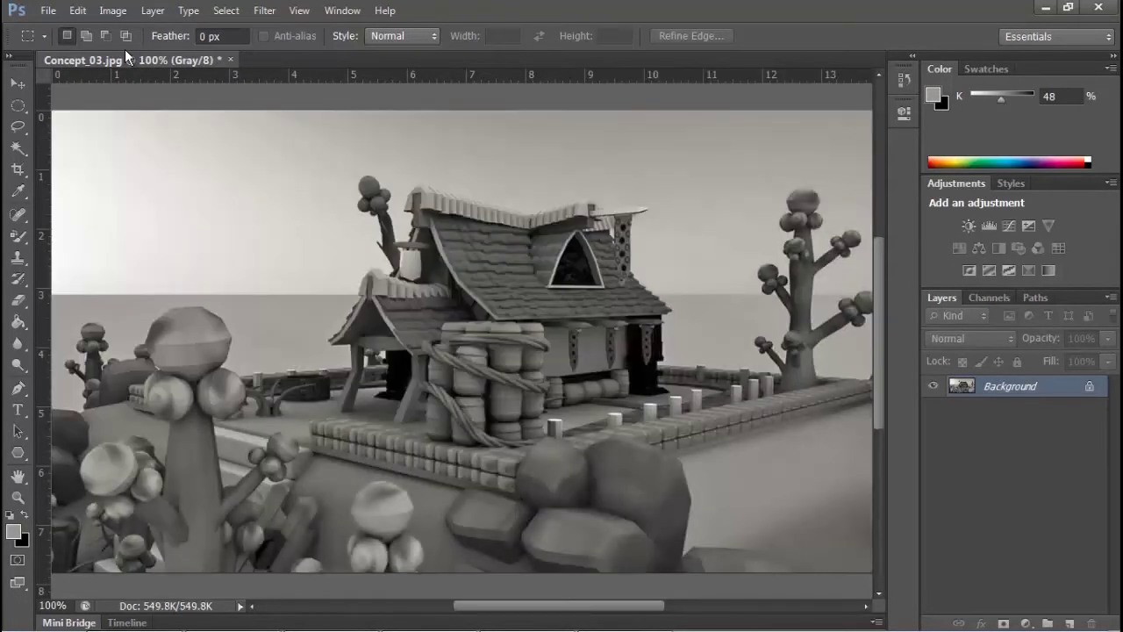
key(ctrl+alt+z)
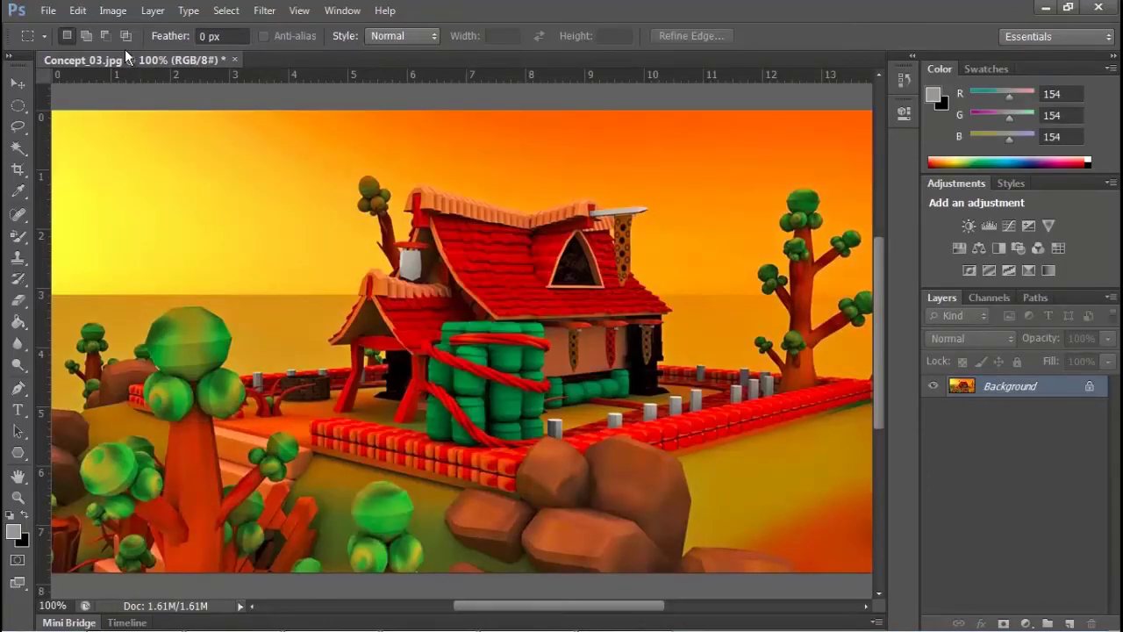
click(113, 11)
mouse_move(175, 28)
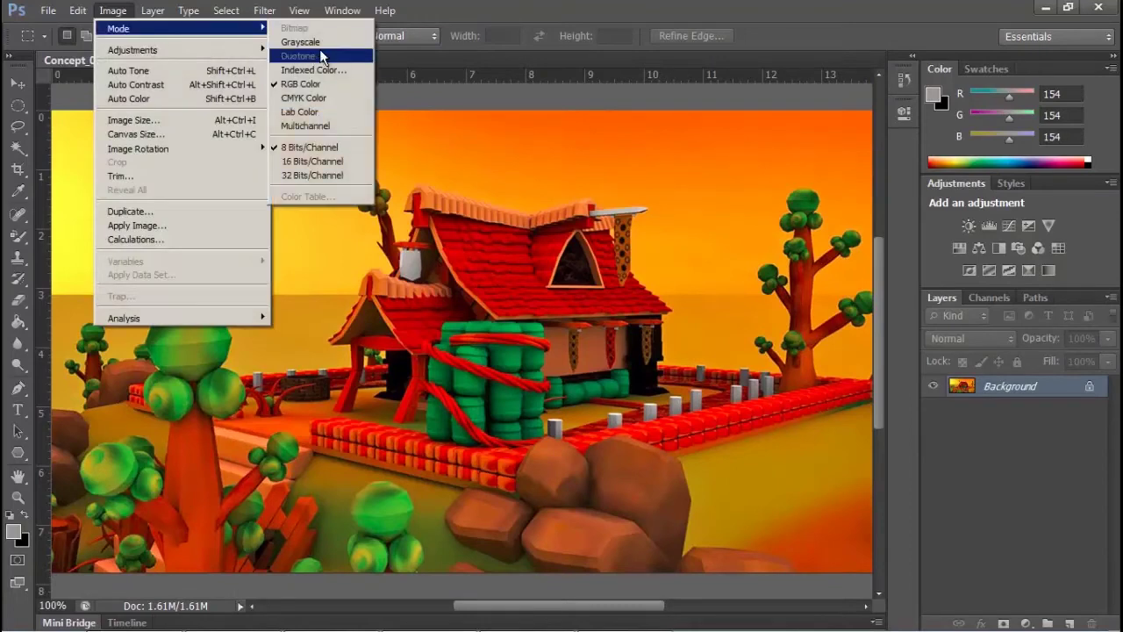
click(300, 42)
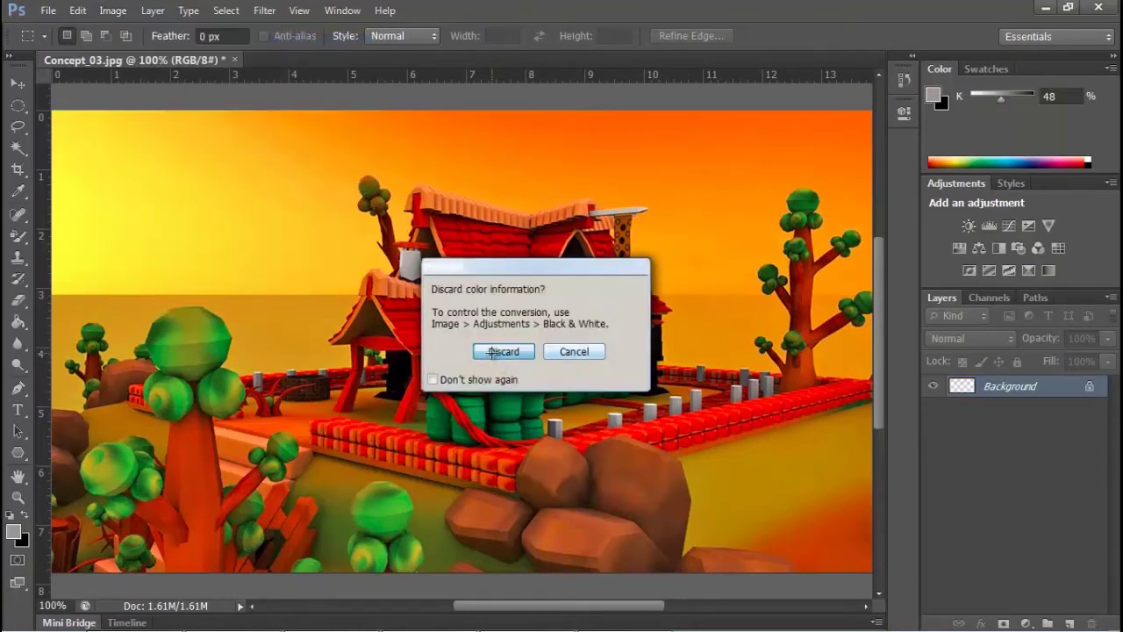
click(504, 351)
Step: Convert to Bitmap using 50% Threshold, then undo back to Grayscale
click(113, 10)
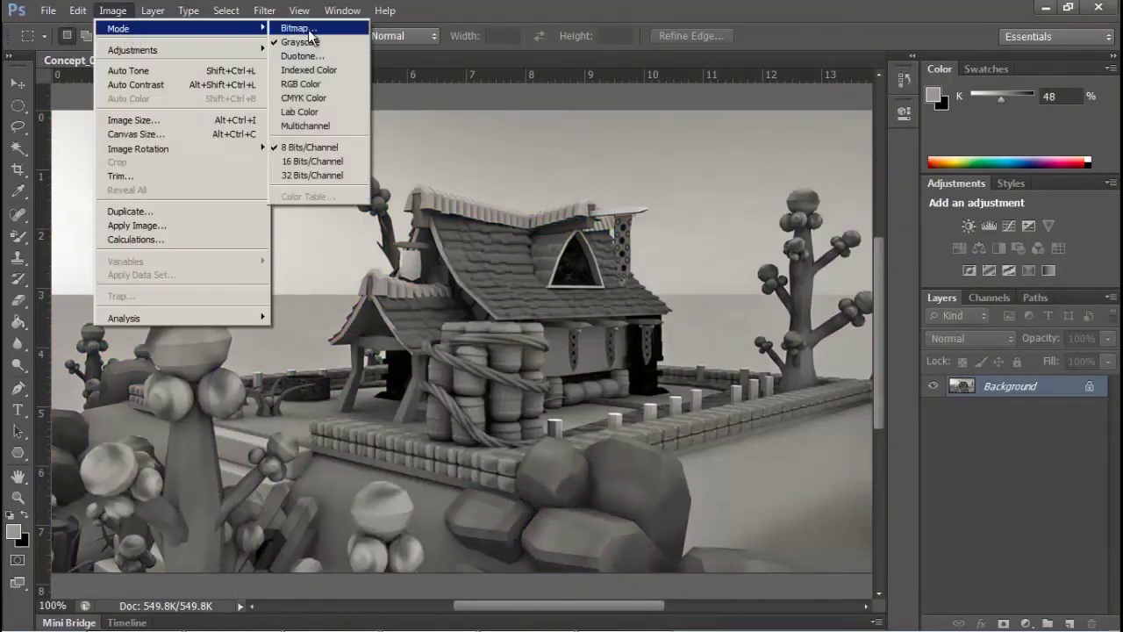
click(312, 29)
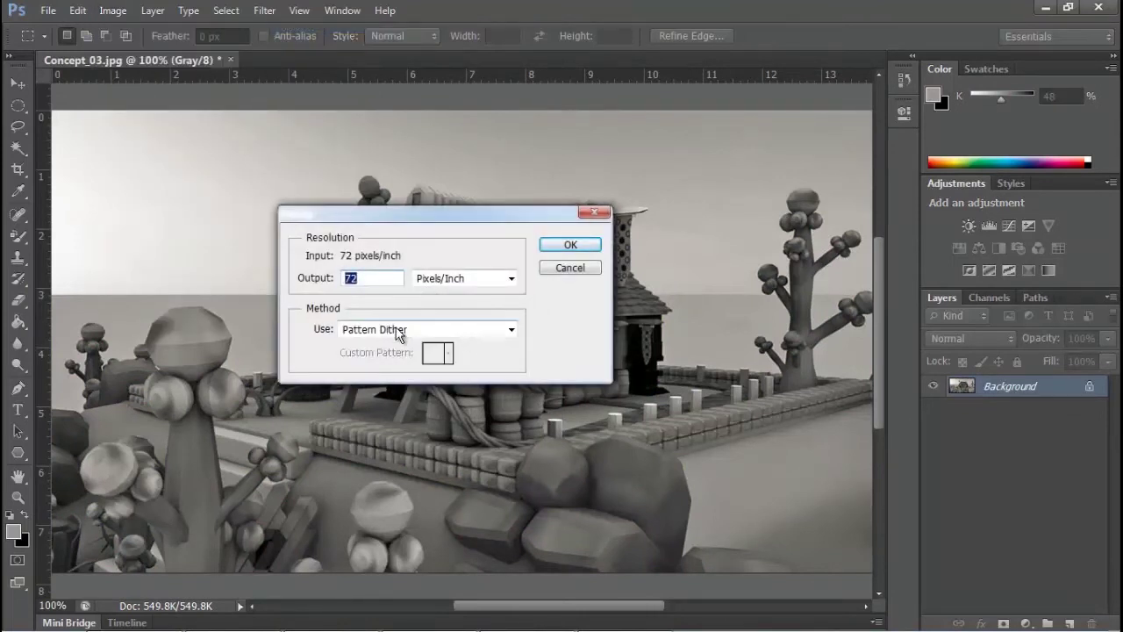
click(404, 328)
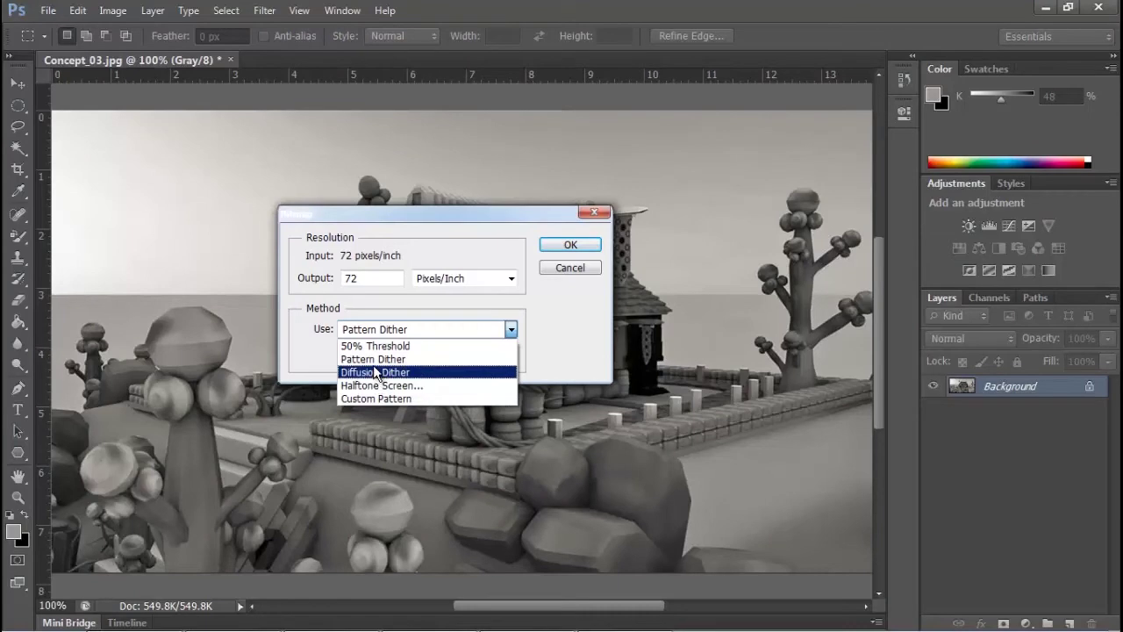
click(397, 347)
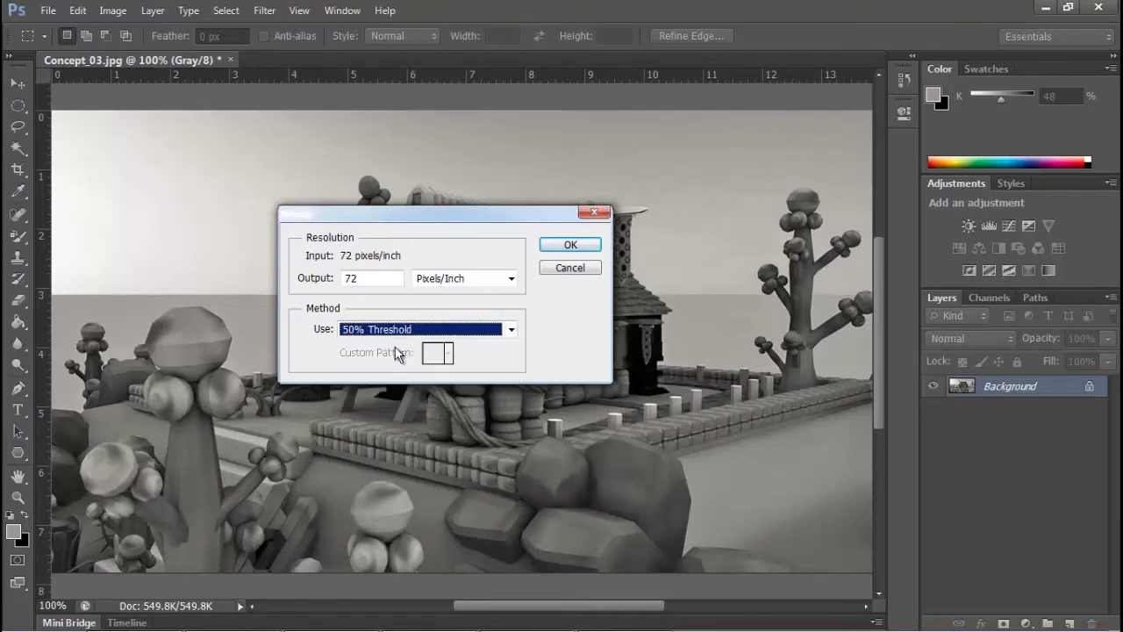
click(571, 245)
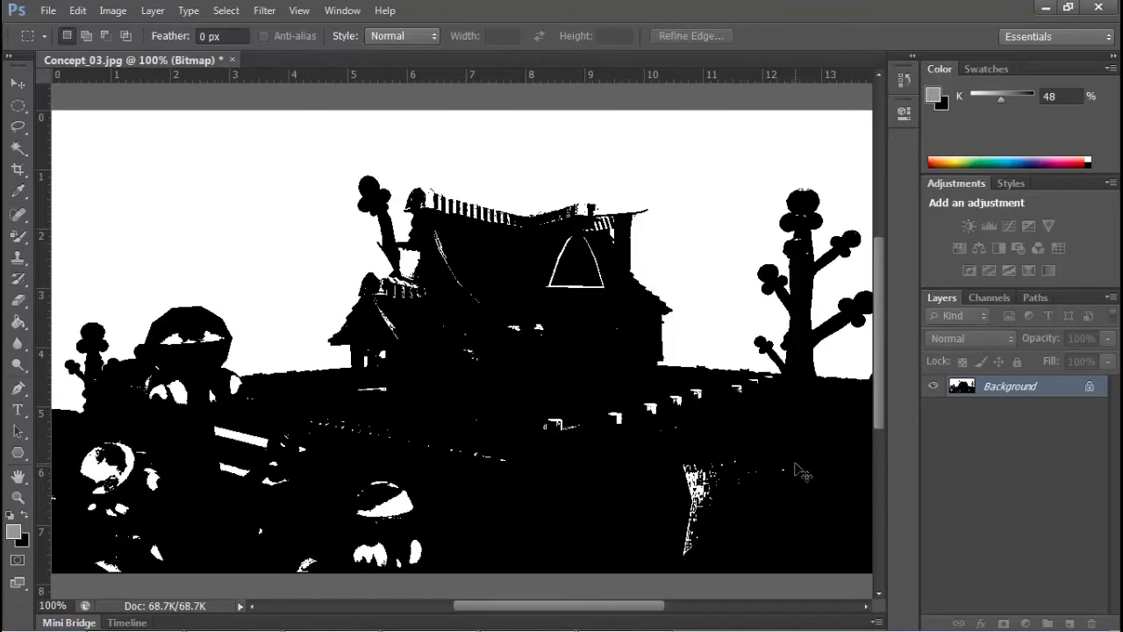
key(ctrl+z)
Step: Start a Bitmap conversion using the Halftone Screen method
click(112, 10)
mouse_move(131, 28)
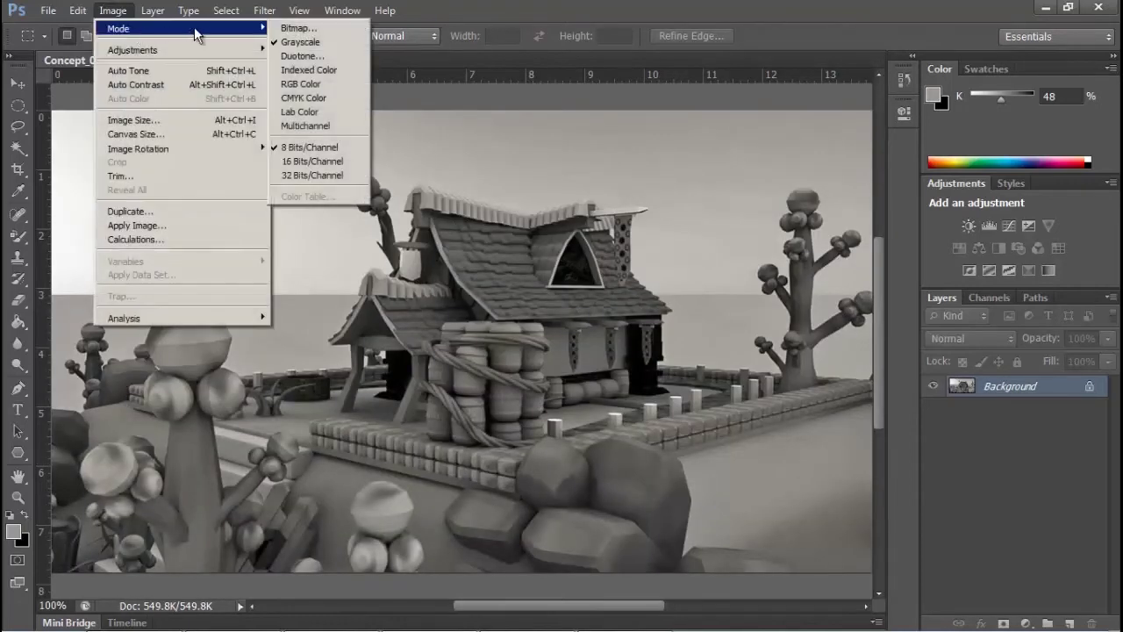
click(298, 28)
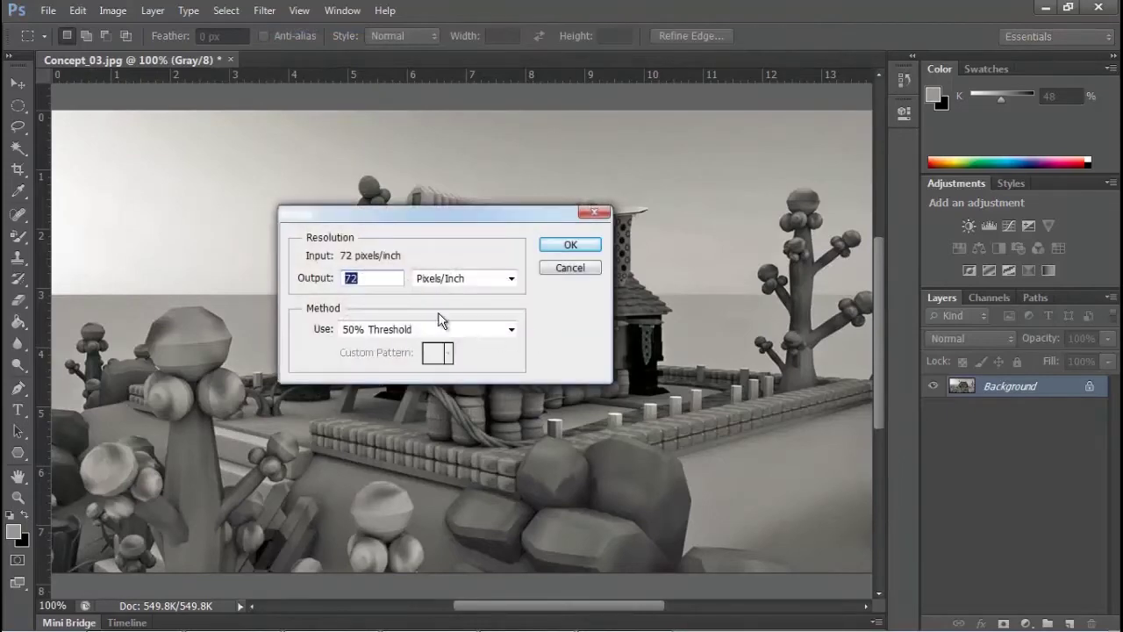
click(418, 329)
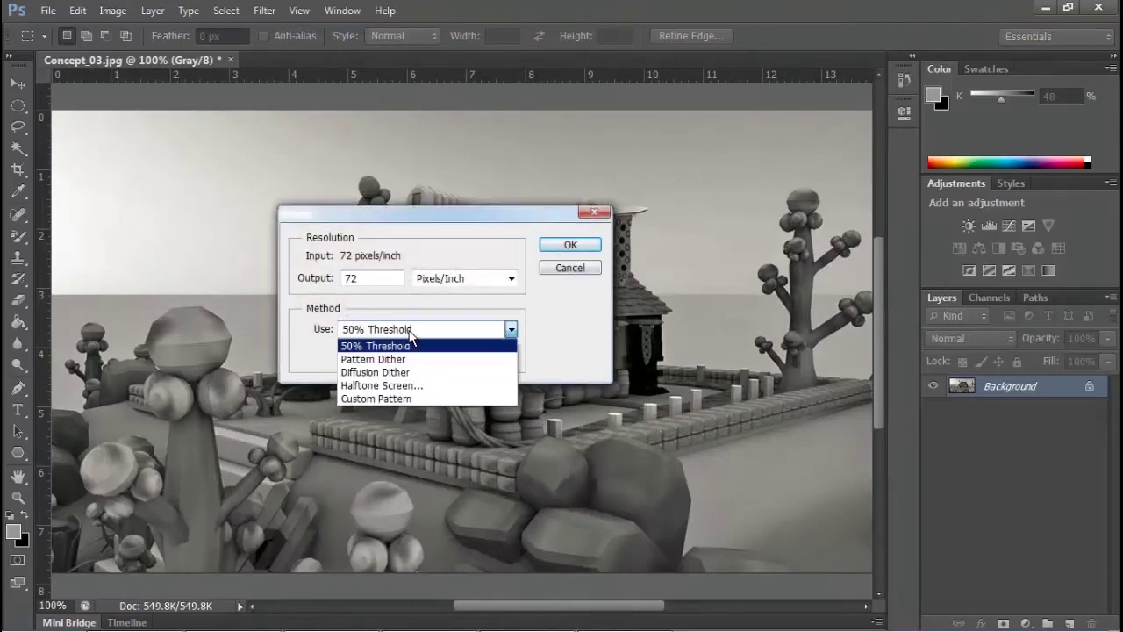
click(410, 387)
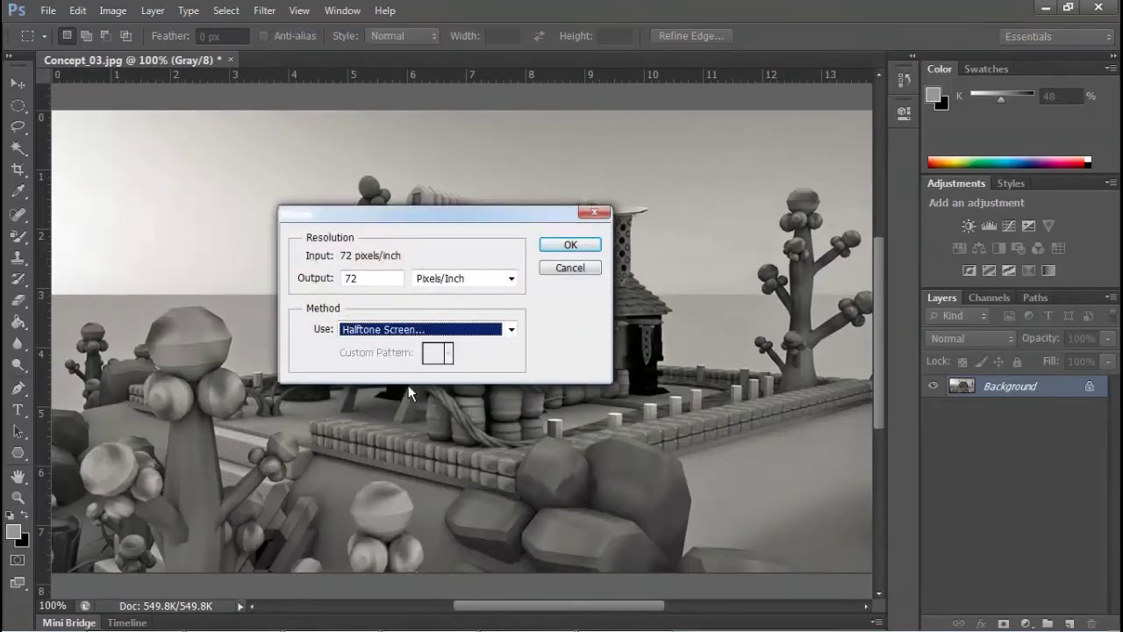
click(572, 244)
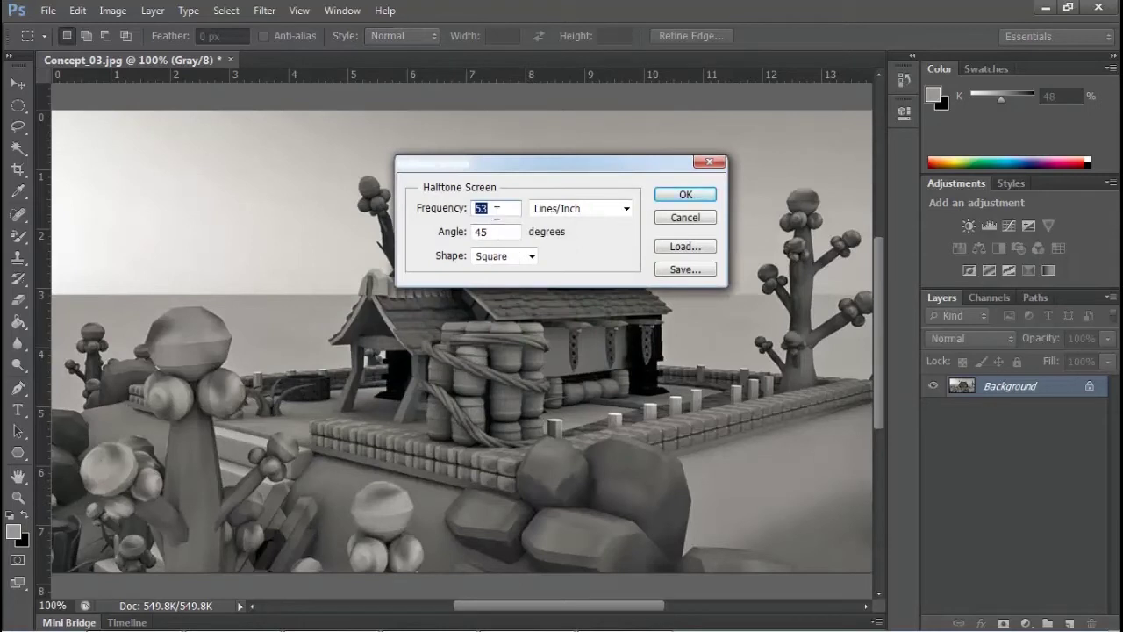
Step: Apply a halftone screen of 100 lines/inch, 10° angle and round dots, then undo it
text(1)
text(00)
double_click(494, 238)
text(10)
click(506, 256)
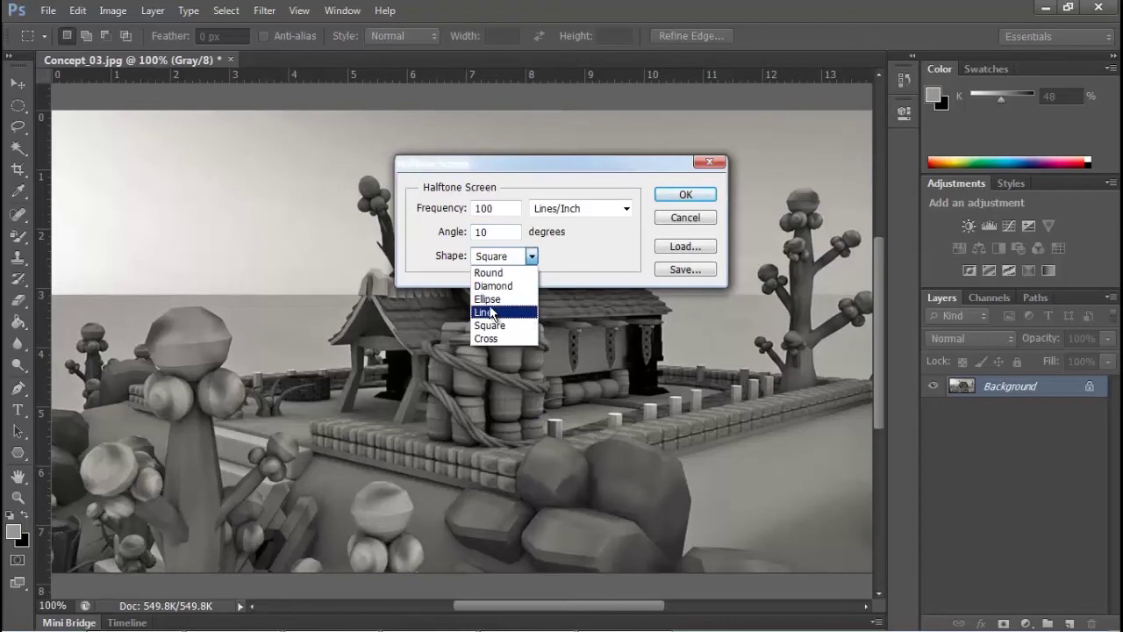
click(501, 272)
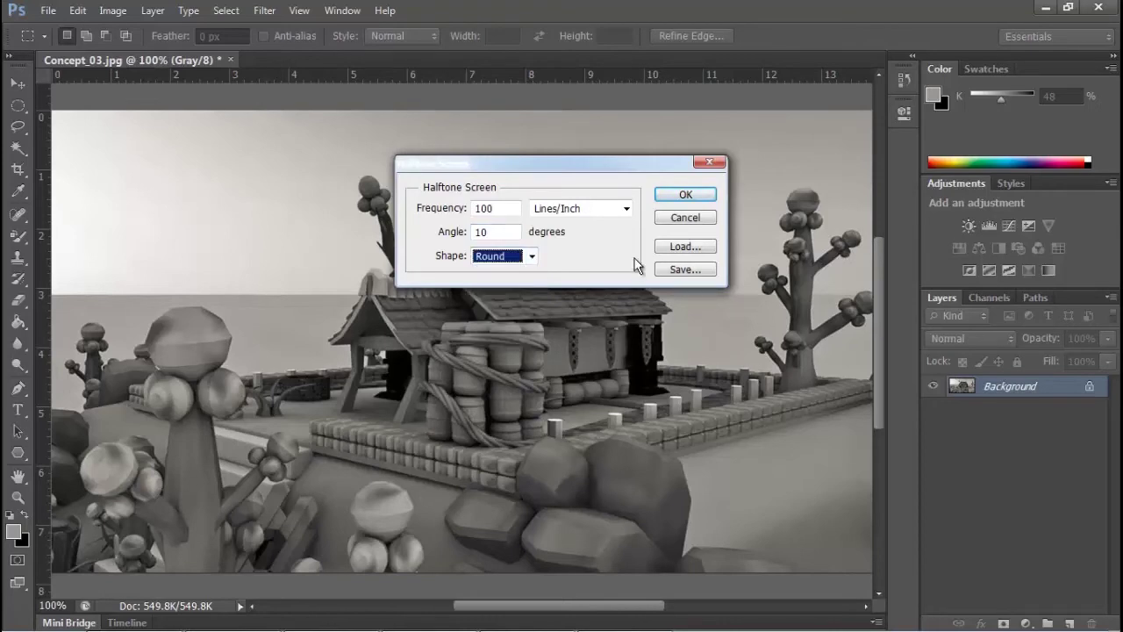
click(678, 197)
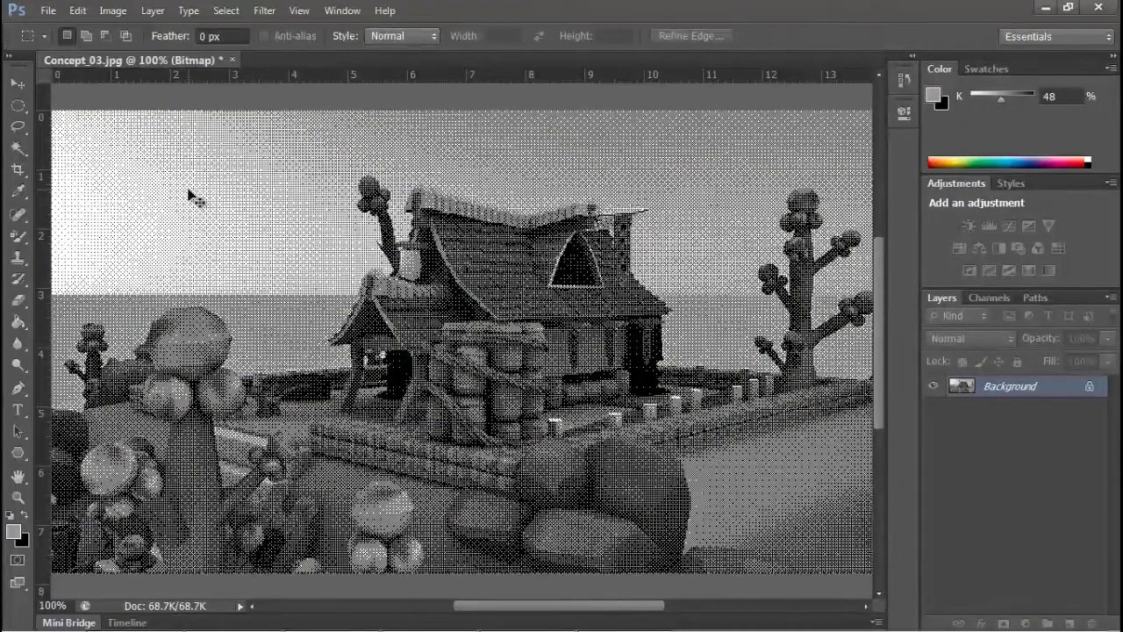
key(ctrl+z)
Step: Convert the grayscale render to Bitmap using Custom Pattern with the grey pattern
click(113, 11)
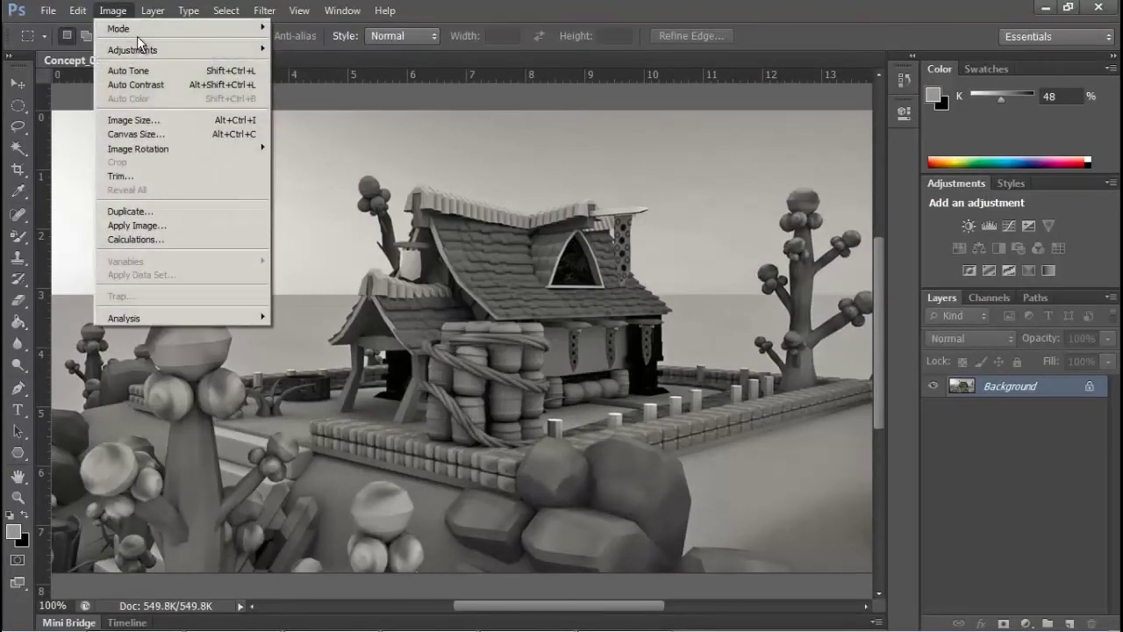
mouse_move(119, 28)
click(301, 29)
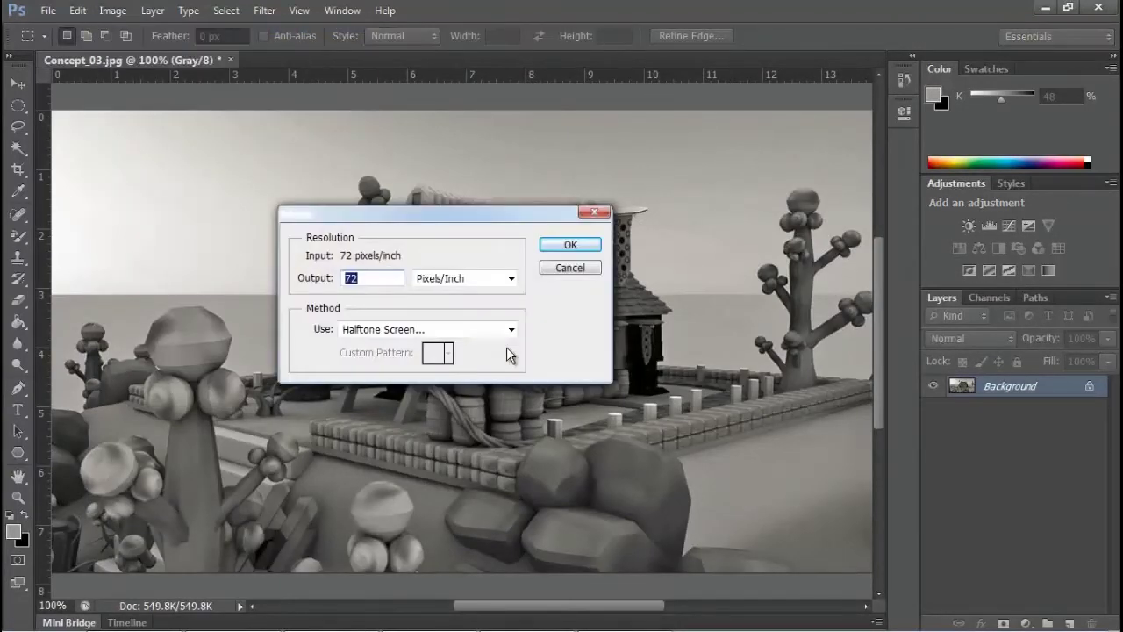
click(475, 329)
click(428, 397)
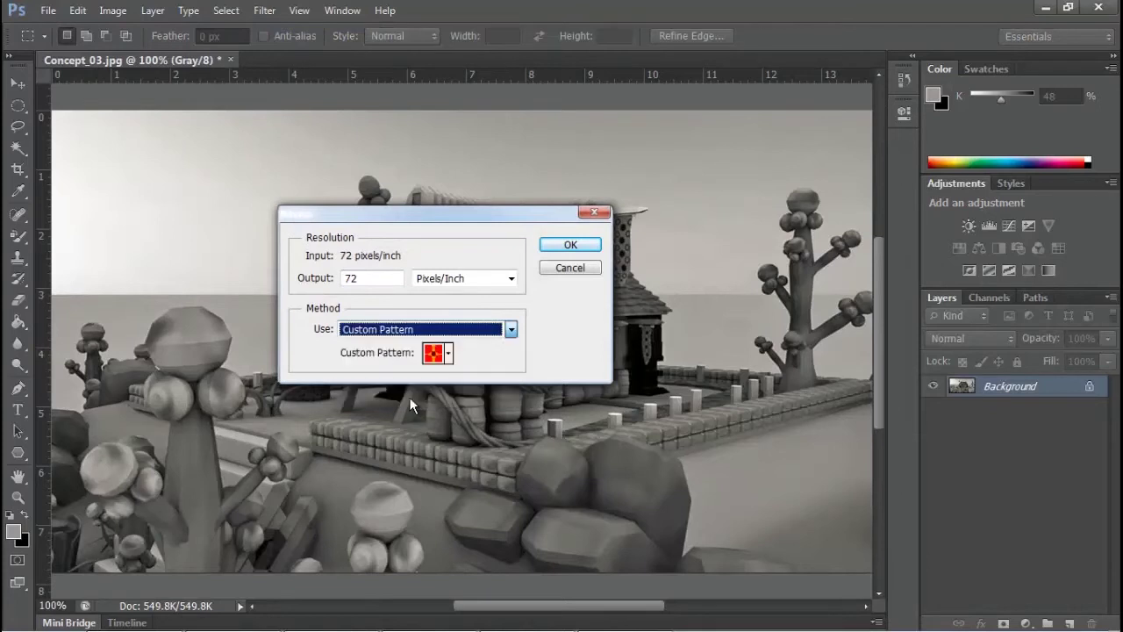
click(432, 355)
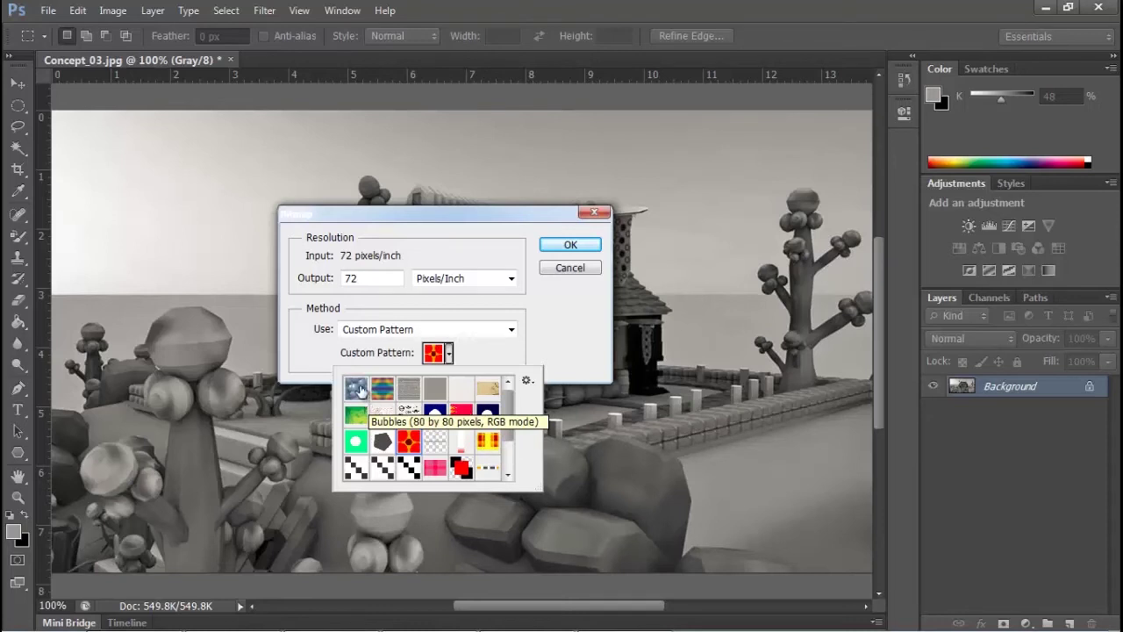
click(408, 388)
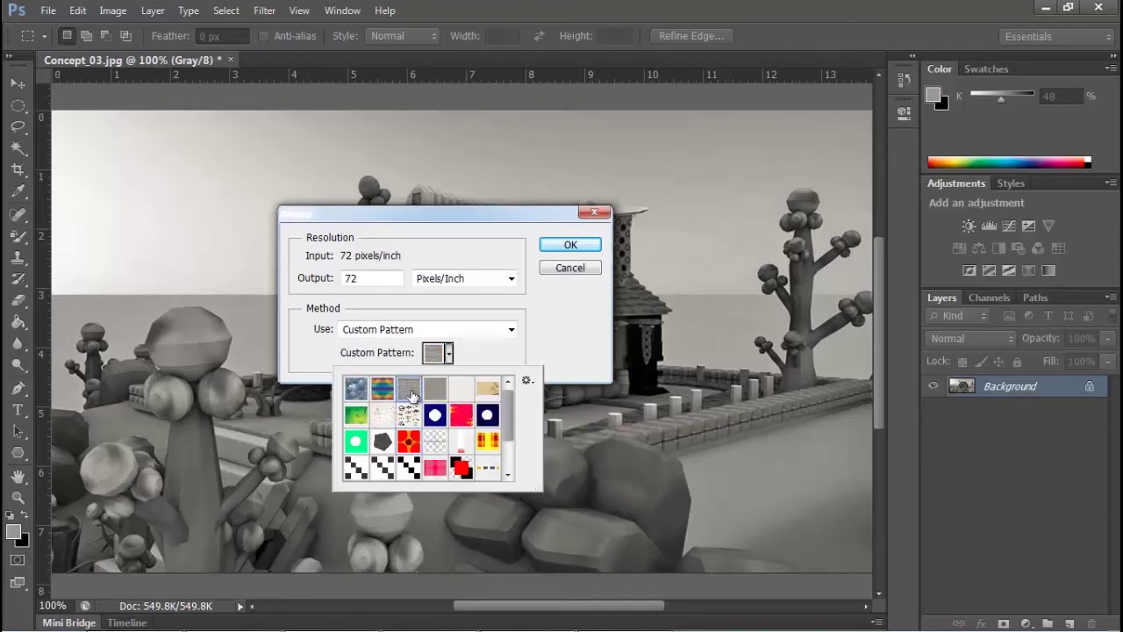
click(500, 350)
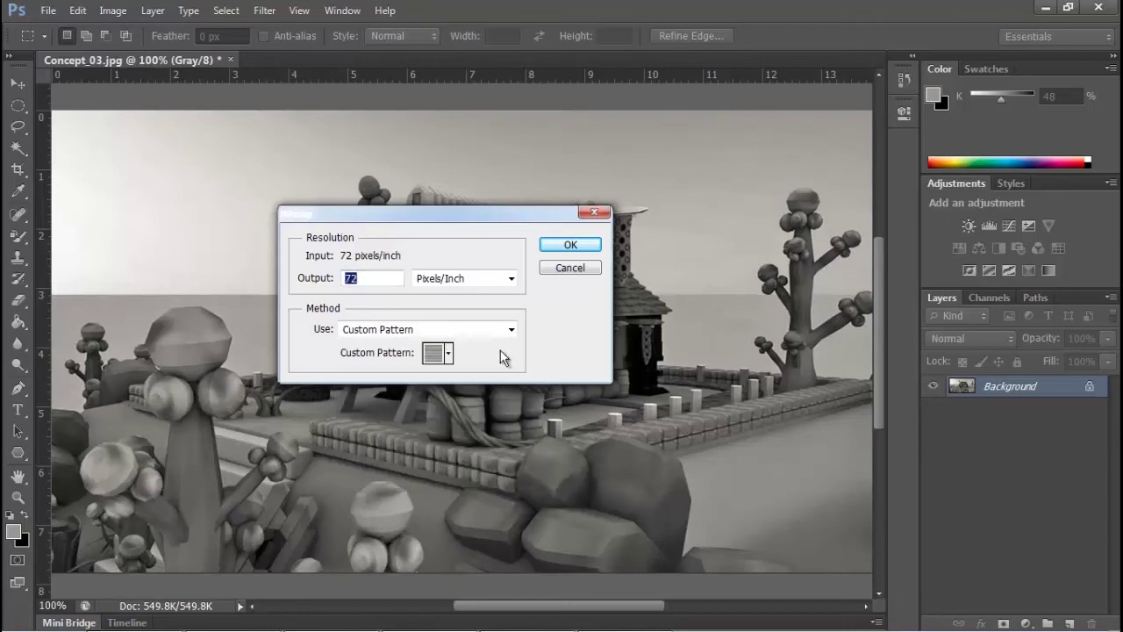
click(571, 244)
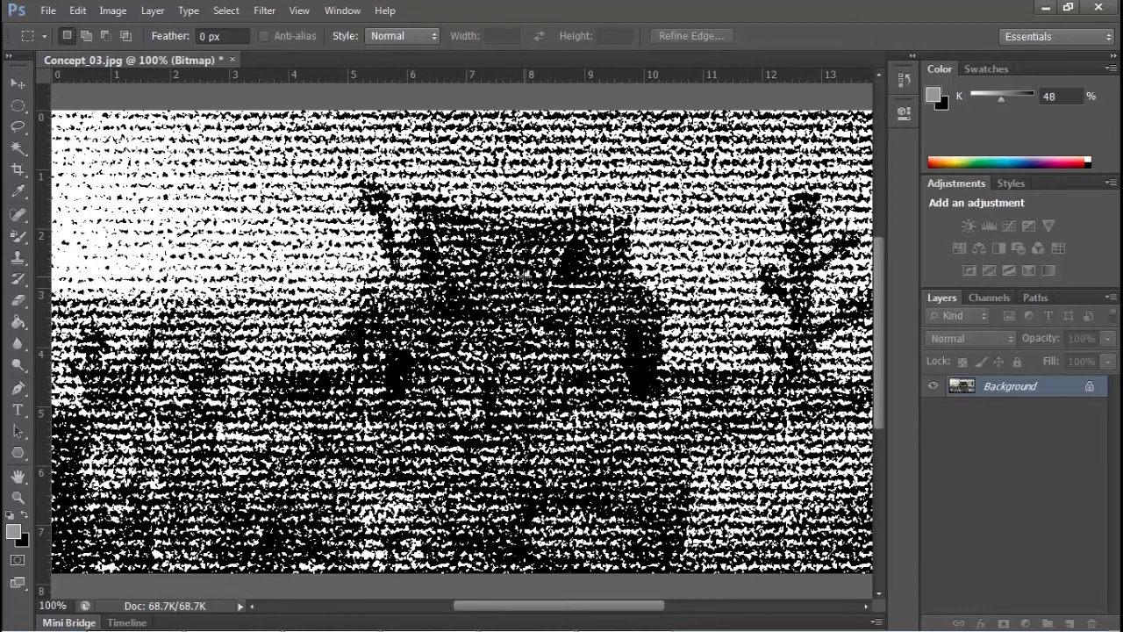
Step: Step back through history, undoing the bitmap and grayscale conversions to restore RGB colour
key(ctrl+alt+z)
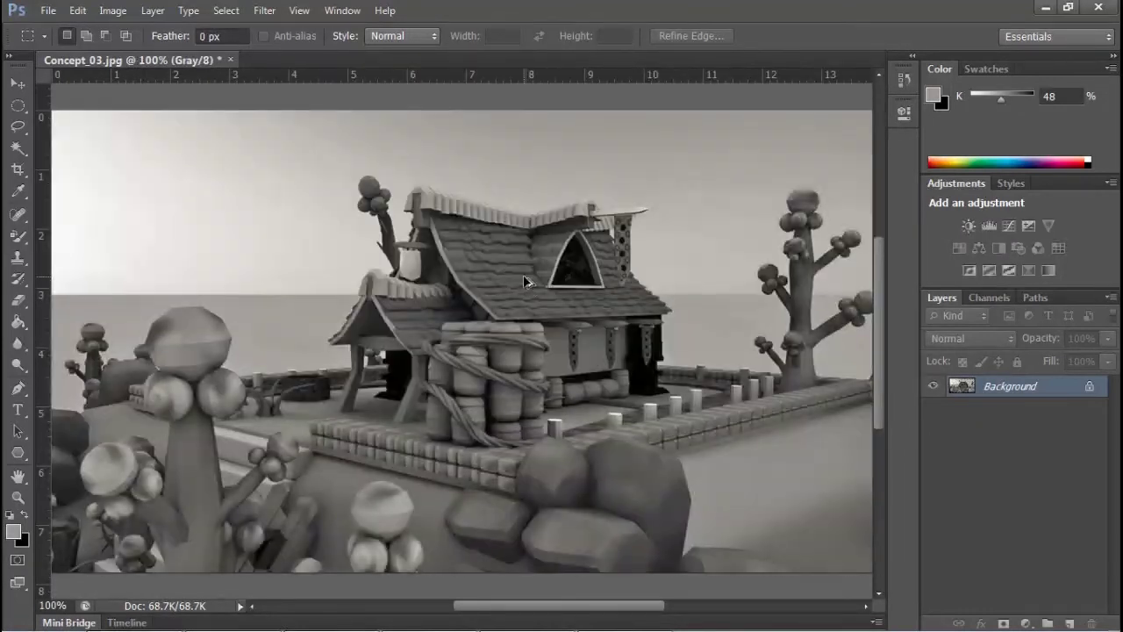
key(ctrl+alt+z)
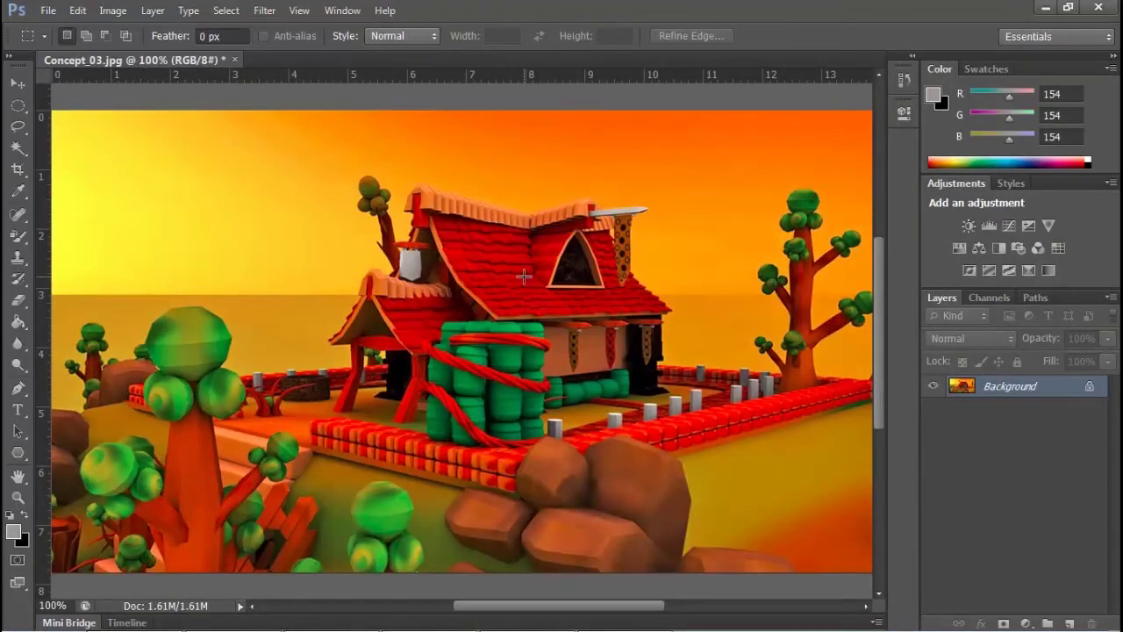